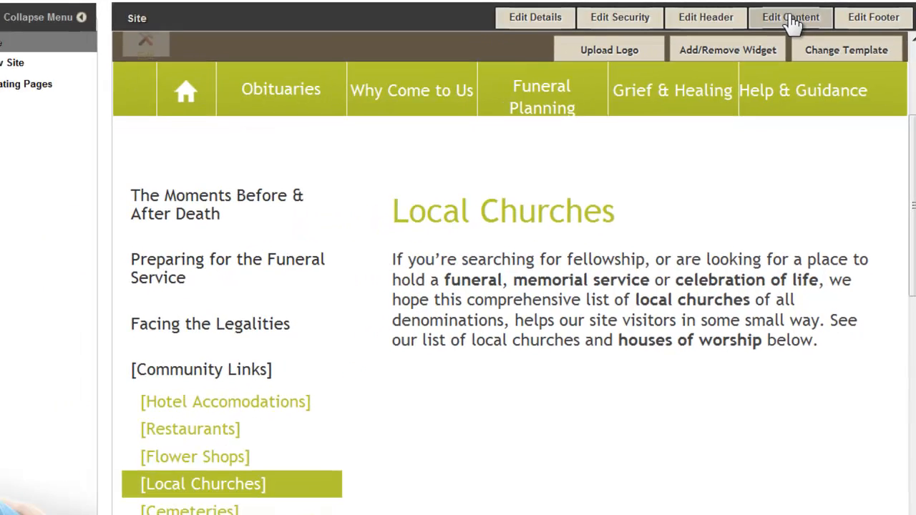
Add a new business to the Local Churches page directory, named St. George's Cathedral, with status Visible.
{"action": "left_click", "coordinate": [790, 19]}
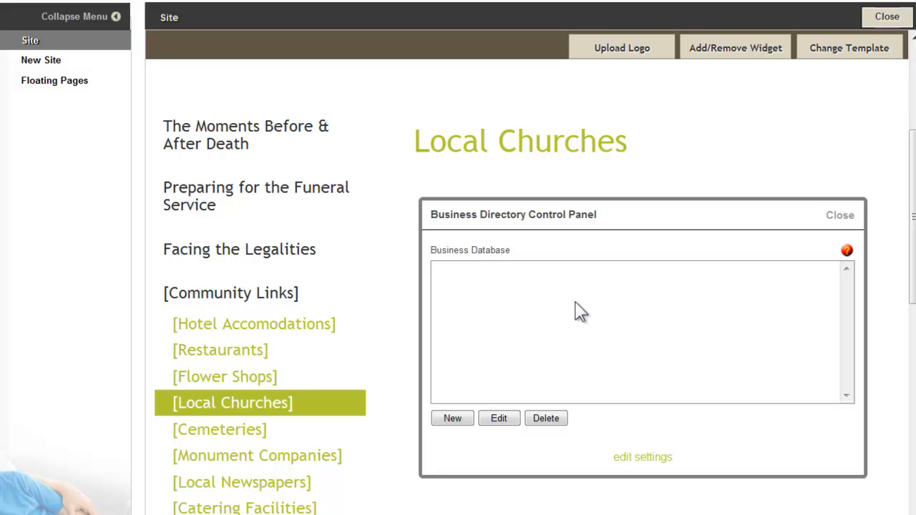
{"action": "left_click", "coordinate": [452, 419]}
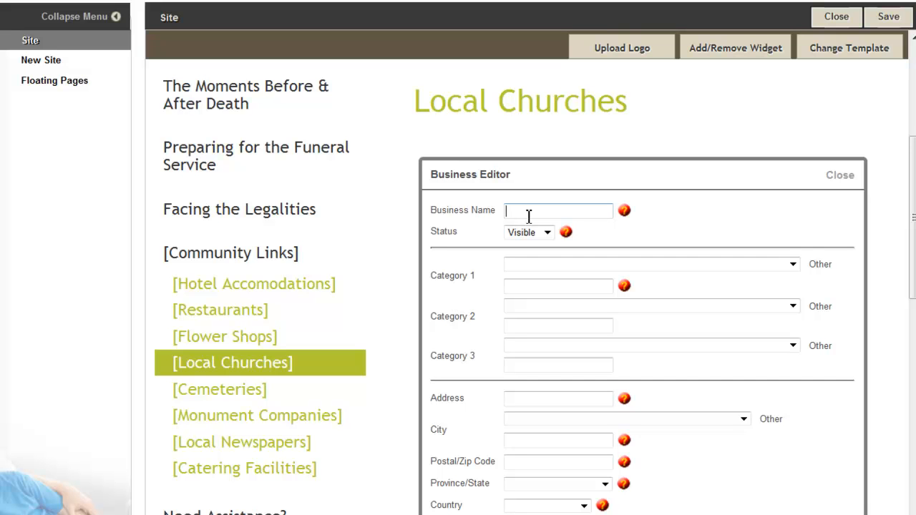
{"action": "type", "text": "St. George's Cathedral"}
{"action": "left_click", "coordinate": [545, 232]}
{"action": "left_click", "coordinate": [546, 233]}
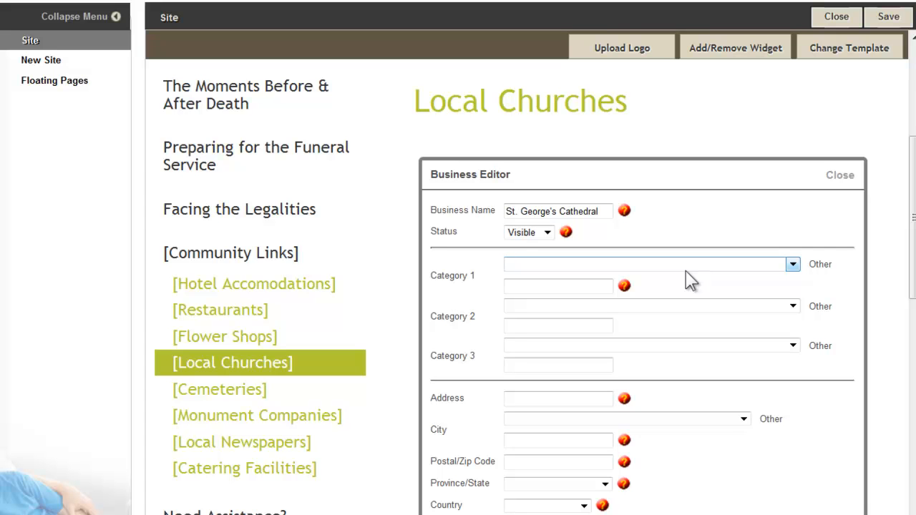
{"action": "left_click", "coordinate": [792, 264]}
{"action": "mouse_move", "coordinate": [792, 295]}
{"action": "left_mouse_down"}
{"action": "mouse_move", "coordinate": [806, 394]}
{"action": "mouse_move", "coordinate": [796, 279]}
{"action": "left_mouse_up"}
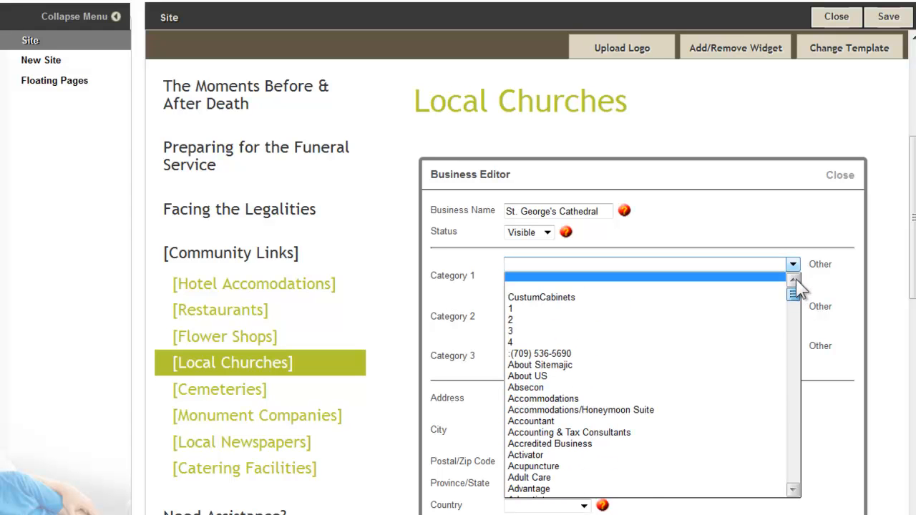
{"action": "left_click", "coordinate": [538, 286]}
{"action": "left_click", "coordinate": [572, 284]}
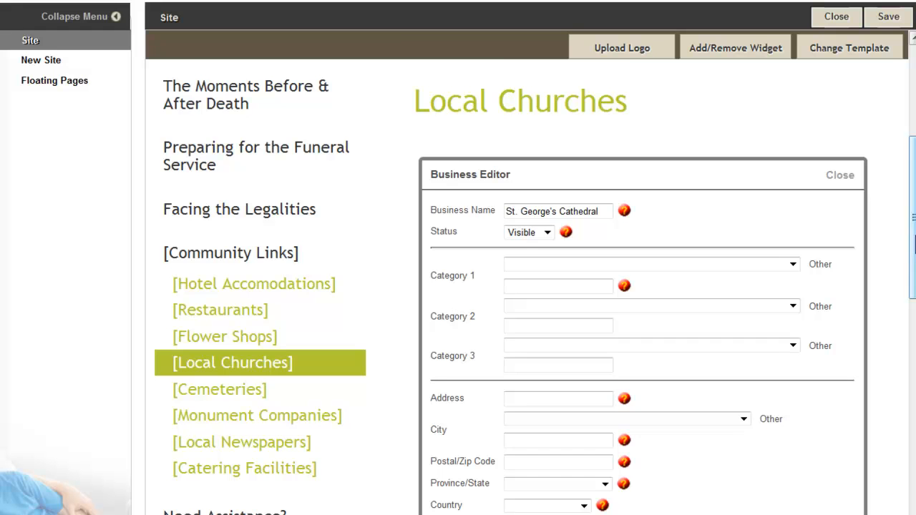
Enter the church's street address, choose Evergreen as the city and enter Ontario as the other city.
{"action": "scroll", "coordinate": [913, 258], "scroll_direction": "down", "scroll_amount": 1}
{"action": "scroll", "coordinate": [913, 258], "scroll_direction": "down", "scroll_amount": 3}
{"action": "left_click", "coordinate": [554, 277]}
{"action": "type", "text": "12"}
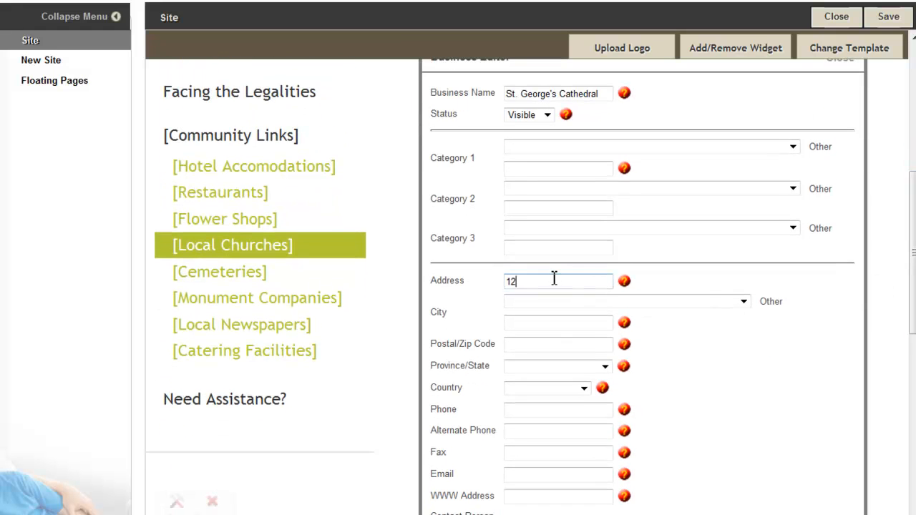
{"action": "type", "text": "3 Main St."}
{"action": "key", "text": "Tab"}
{"action": "left_click", "coordinate": [574, 303]}
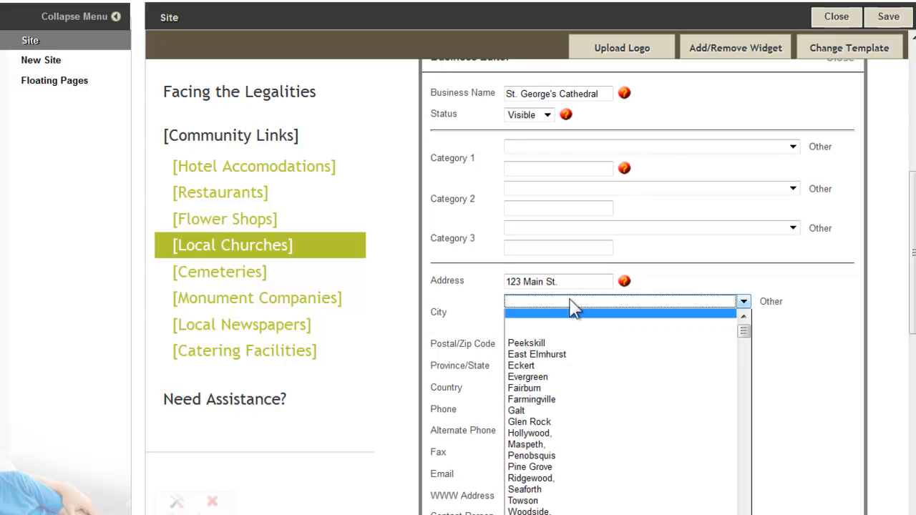
{"action": "left_click", "coordinate": [544, 377]}
{"action": "left_click", "coordinate": [545, 325]}
{"action": "type", "text": "Ontario"}
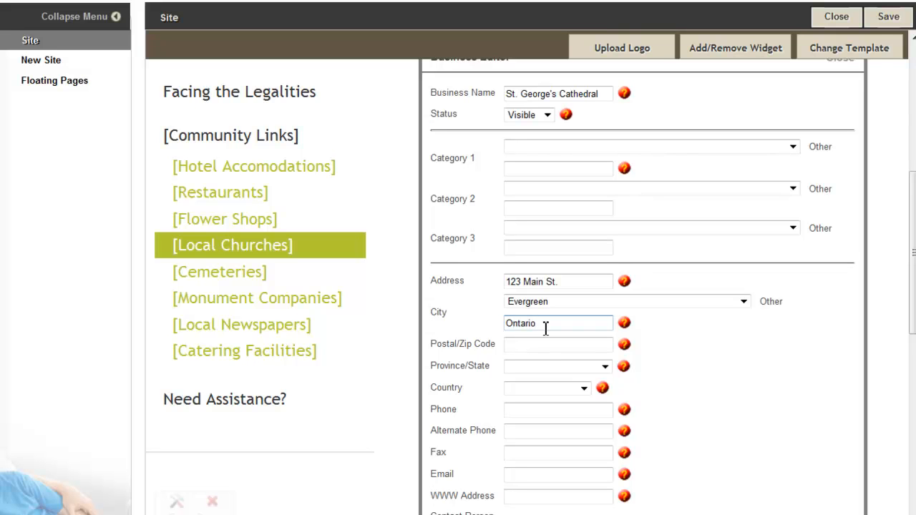
Enter the church's postal code and set its province to Ontario.
{"action": "left_click", "coordinate": [521, 348]}
{"action": "type", "text": "N4K"}
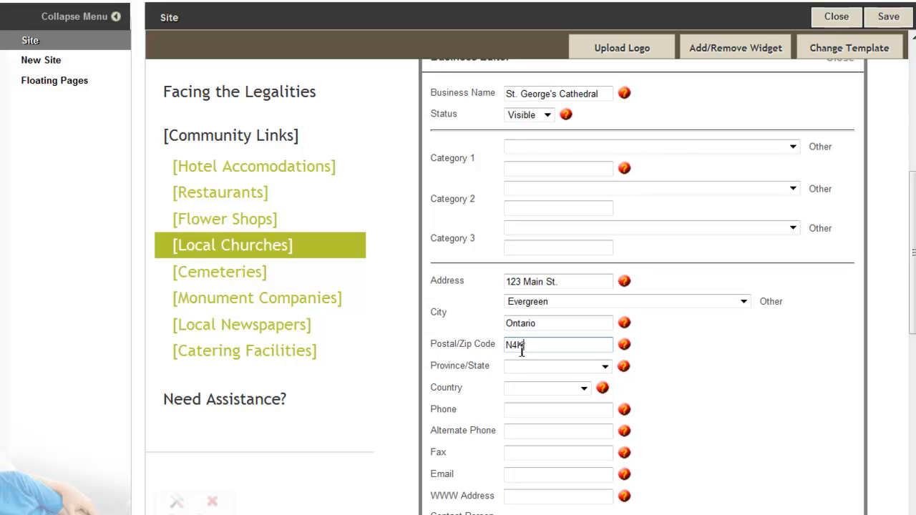
{"action": "type", "text": " 1K2"}
{"action": "left_click", "coordinate": [536, 365]}
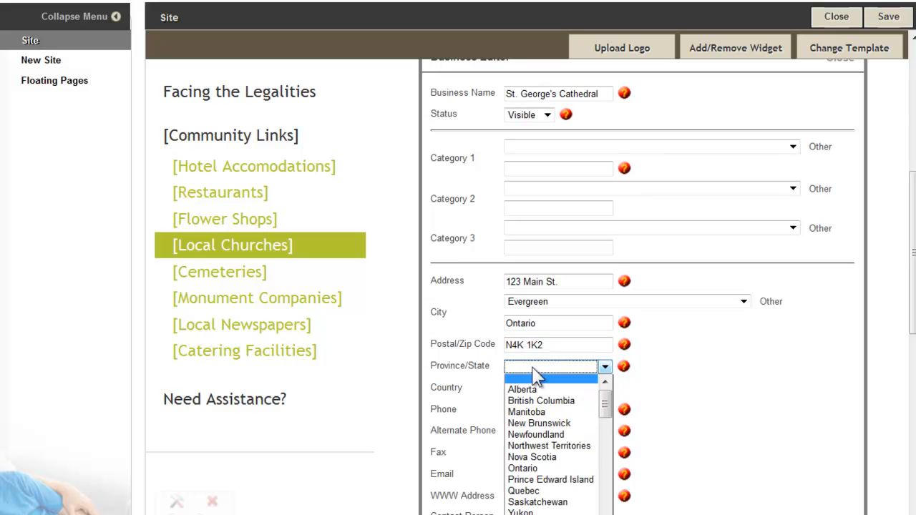
{"action": "left_click", "coordinate": [538, 468]}
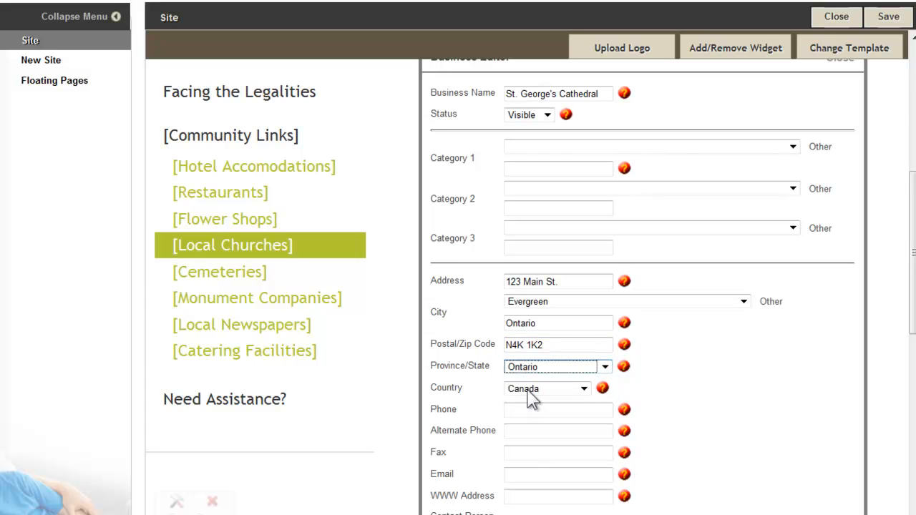
{"action": "left_click", "coordinate": [535, 410]}
{"action": "left_click", "coordinate": [535, 410]}
{"action": "type", "text": "555-1212"}
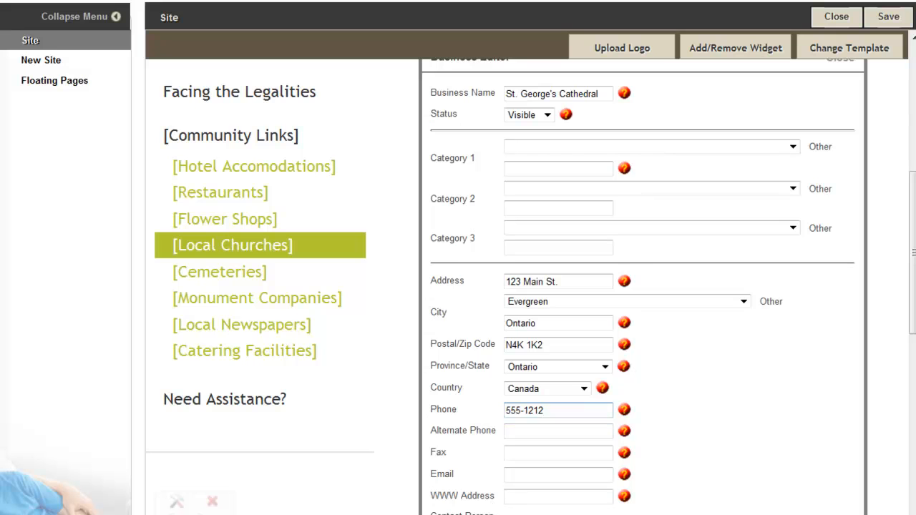
{"action": "left_click", "coordinate": [534, 498]}
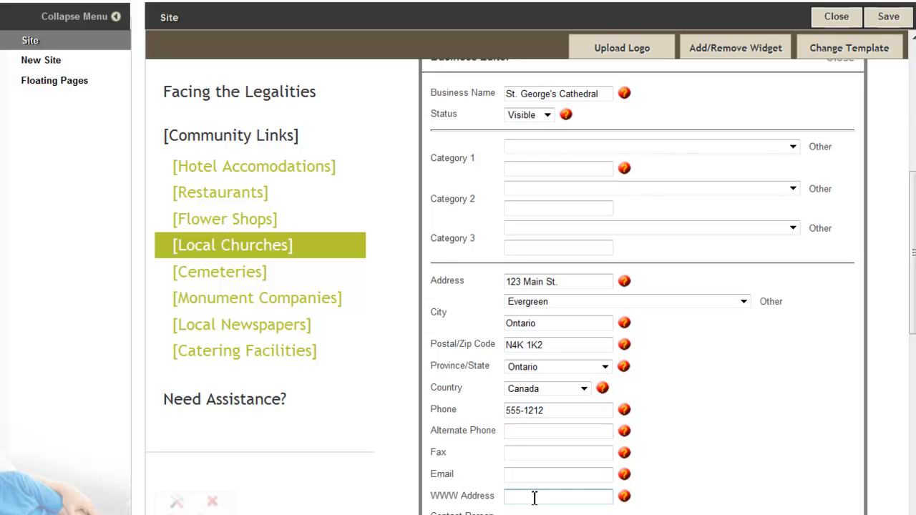
{"action": "type", "text": "www.stgeorges.com"}
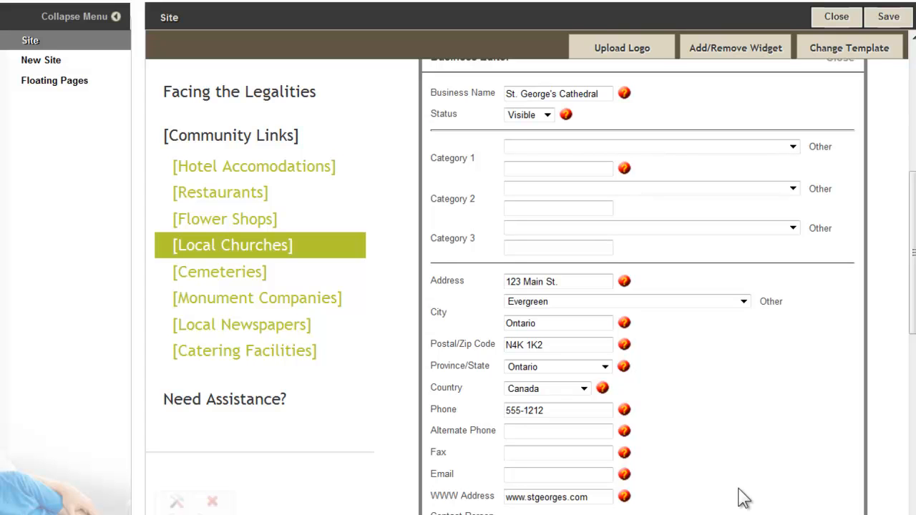
Save the St. George's Cathedral entry to the business directory.
{"action": "scroll", "coordinate": [742, 499], "scroll_direction": "down", "scroll_amount": 3}
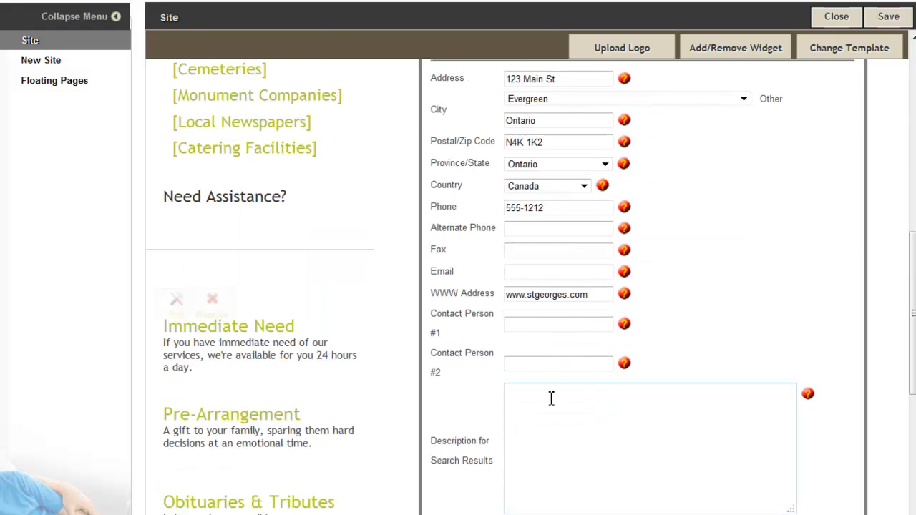
{"action": "scroll", "coordinate": [594, 408], "scroll_direction": "down", "scroll_amount": 2}
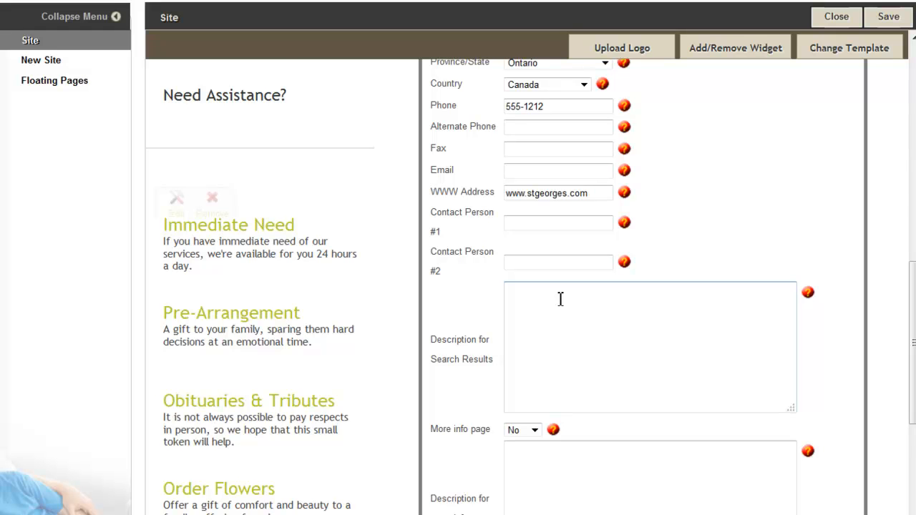
{"action": "scroll", "coordinate": [619, 470], "scroll_direction": "down", "scroll_amount": 2}
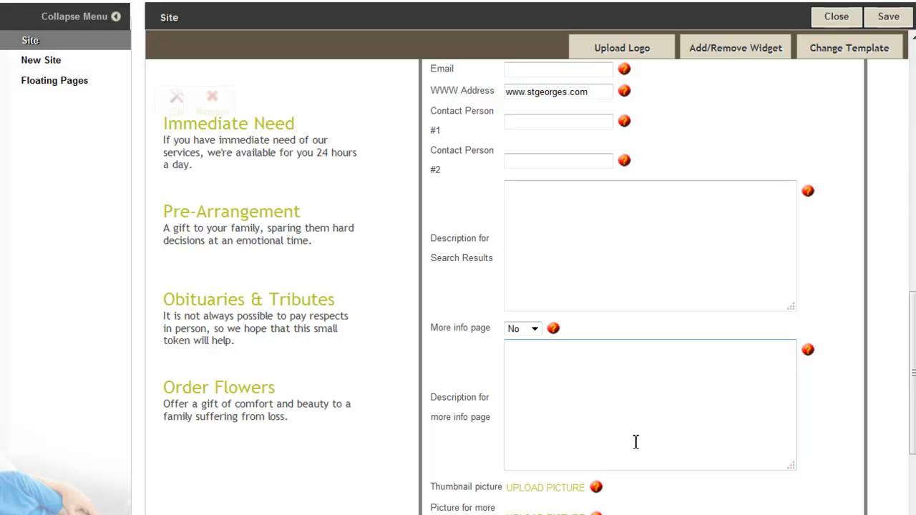
{"action": "scroll", "coordinate": [675, 441], "scroll_direction": "up", "scroll_amount": 8}
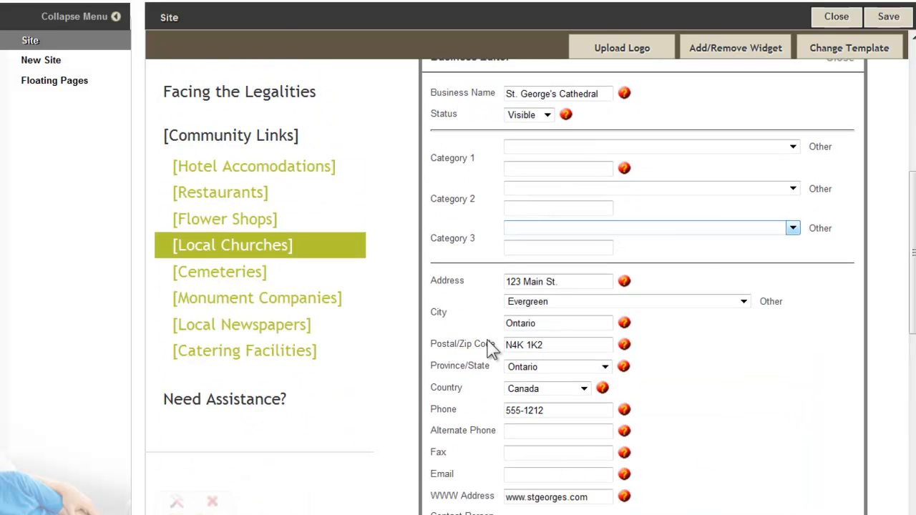
{"action": "scroll", "coordinate": [749, 436], "scroll_direction": "up", "scroll_amount": 4}
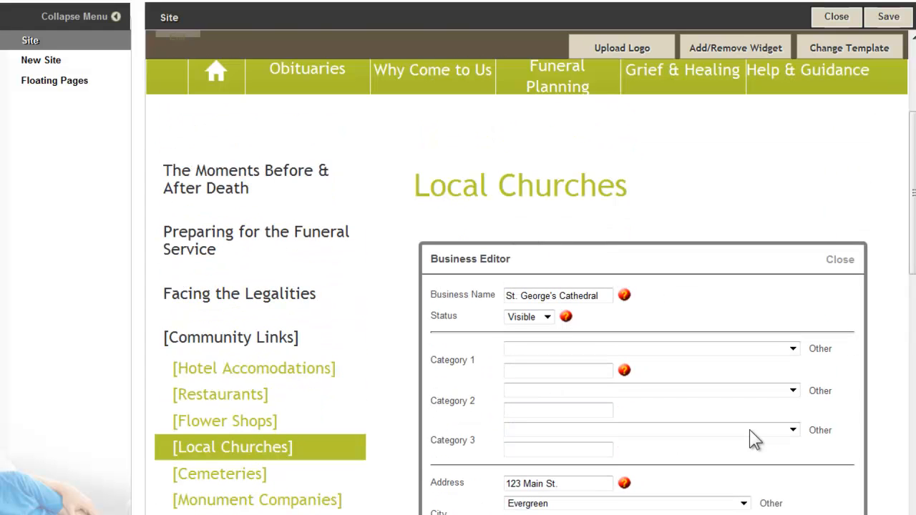
{"action": "scroll", "coordinate": [749, 429], "scroll_direction": "down", "scroll_amount": 4}
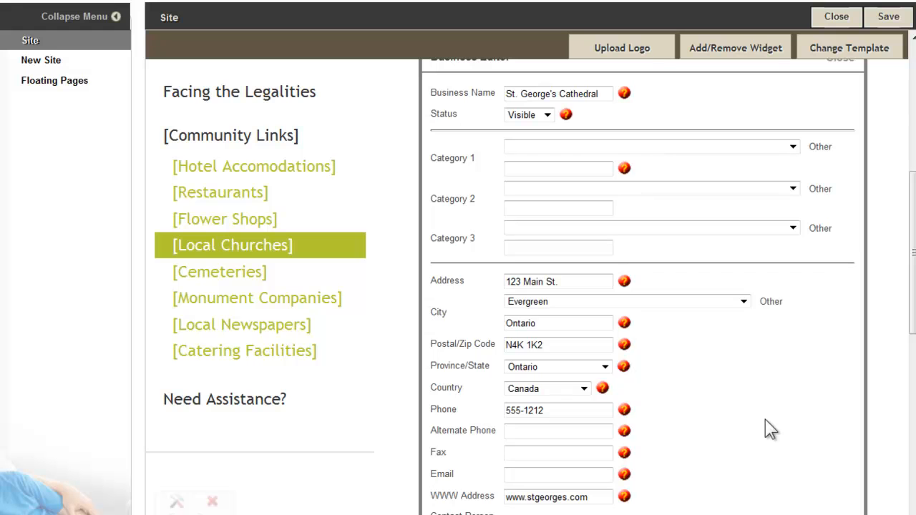
{"action": "left_click", "coordinate": [889, 20]}
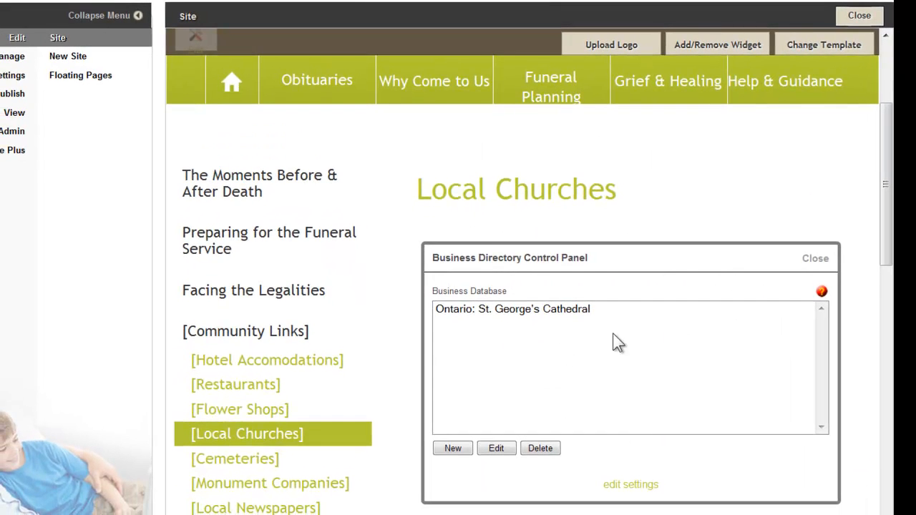
Examine the Listing Type and List Specific Category Only options in the directory settings, and close them to return to the Local Churches page.
{"action": "left_click", "coordinate": [505, 312]}
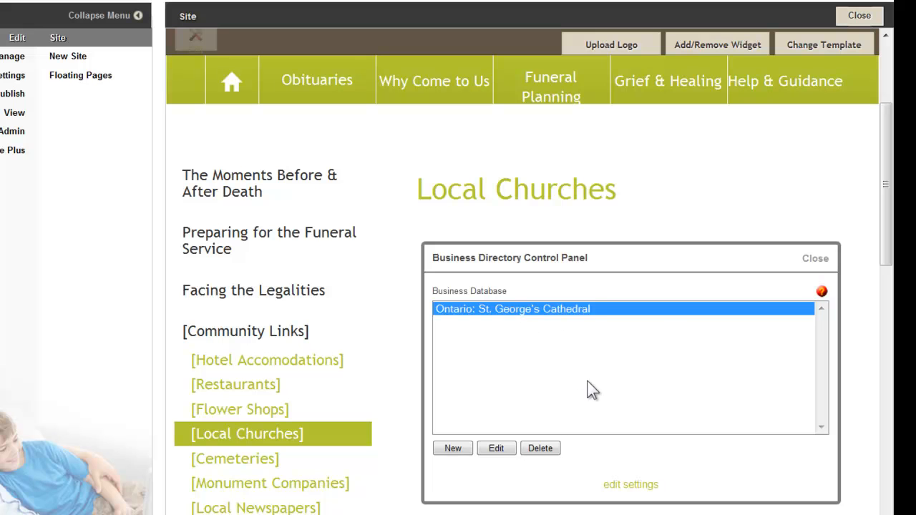
{"action": "left_click", "coordinate": [633, 485]}
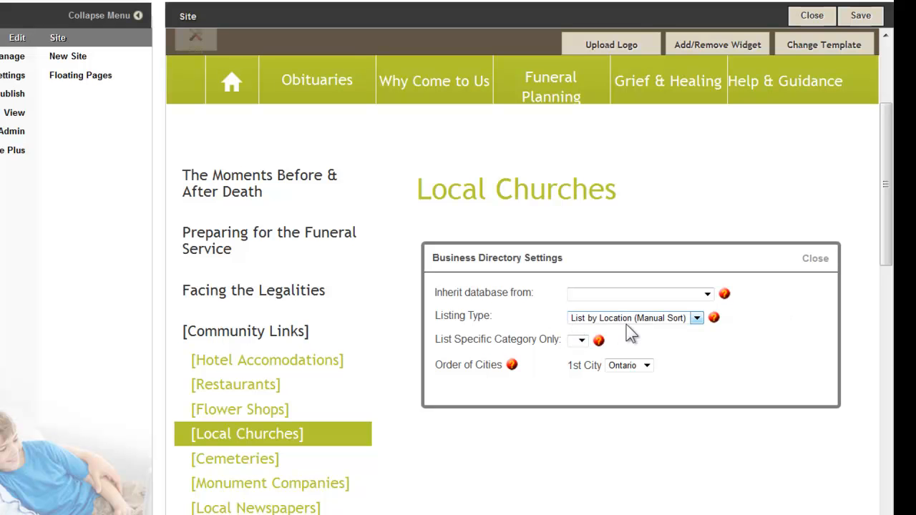
{"action": "left_click", "coordinate": [697, 318]}
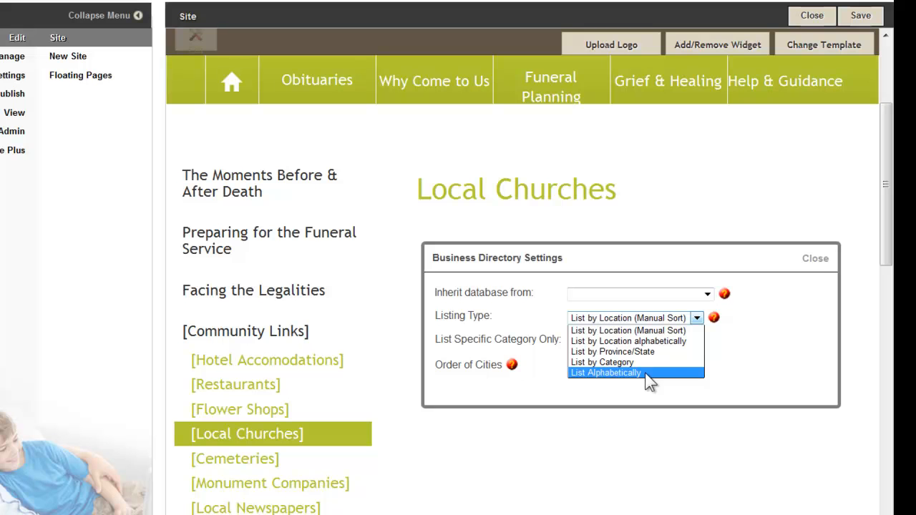
{"action": "left_click", "coordinate": [731, 344]}
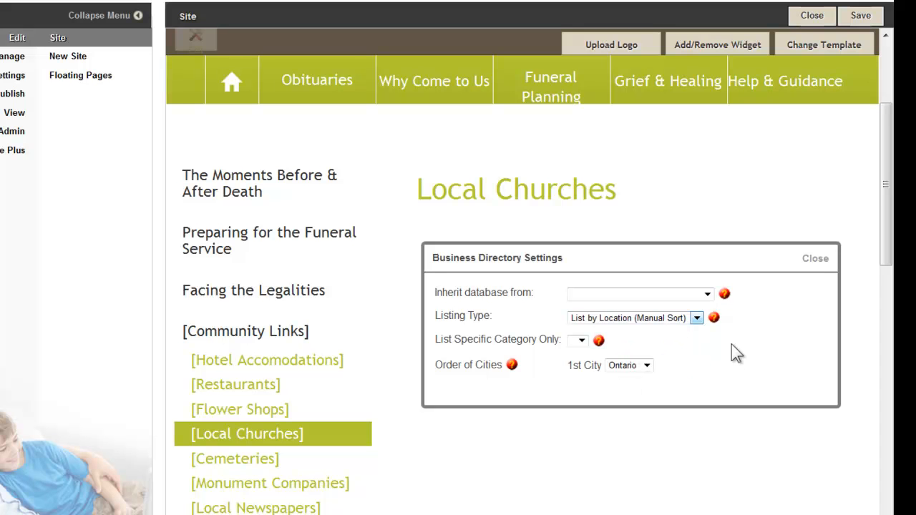
{"action": "left_click", "coordinate": [582, 341]}
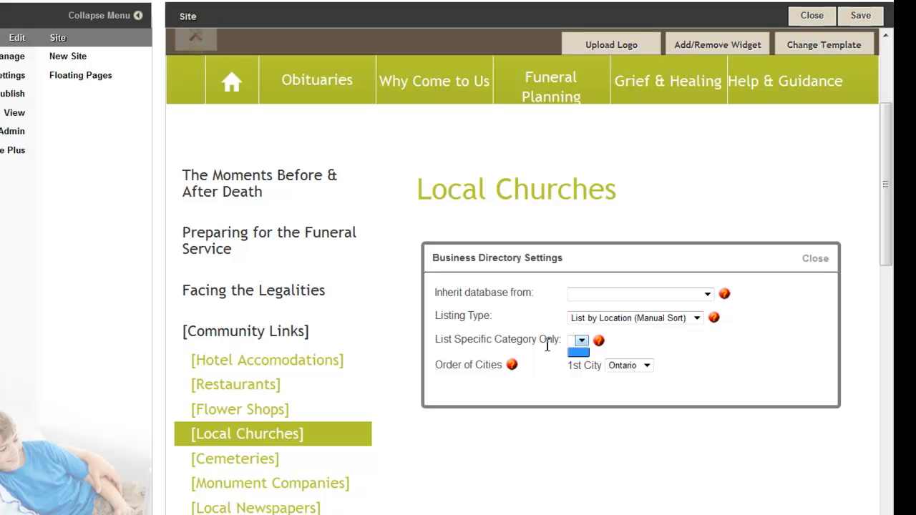
{"action": "left_click", "coordinate": [619, 386]}
{"action": "left_click", "coordinate": [823, 263]}
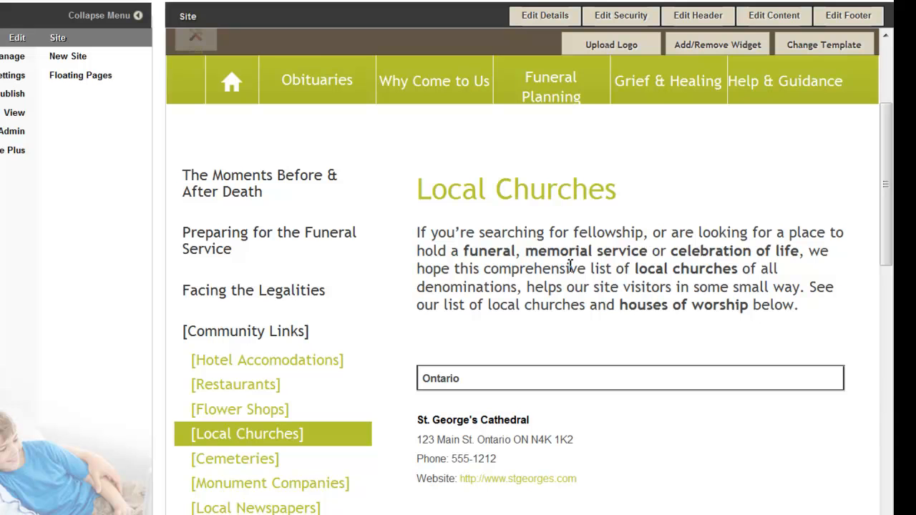